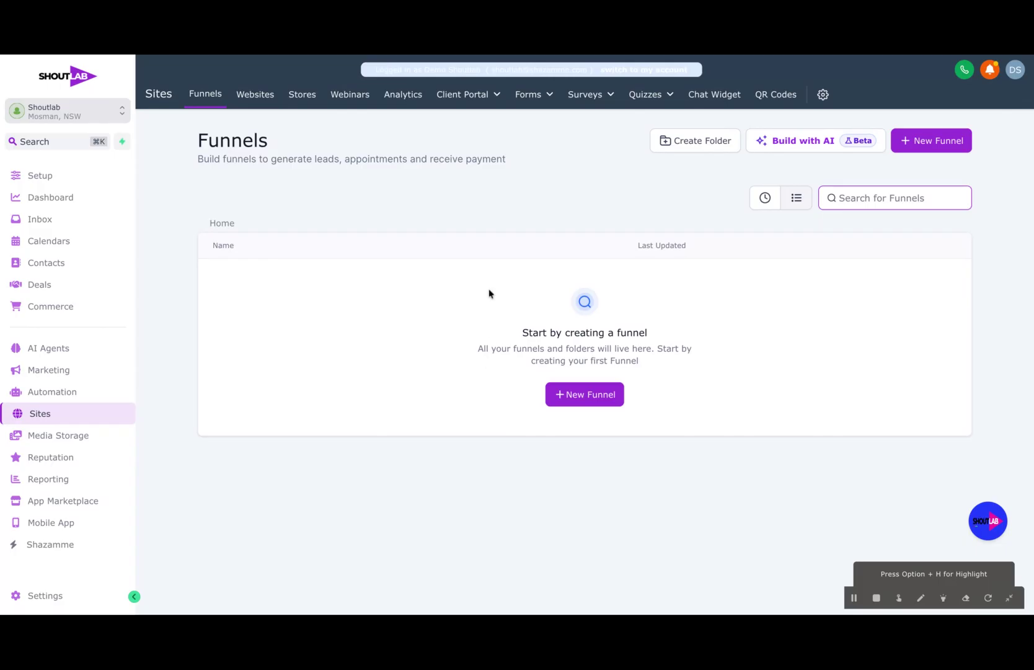
Open Form 1 in the form builder.
click(542, 98)
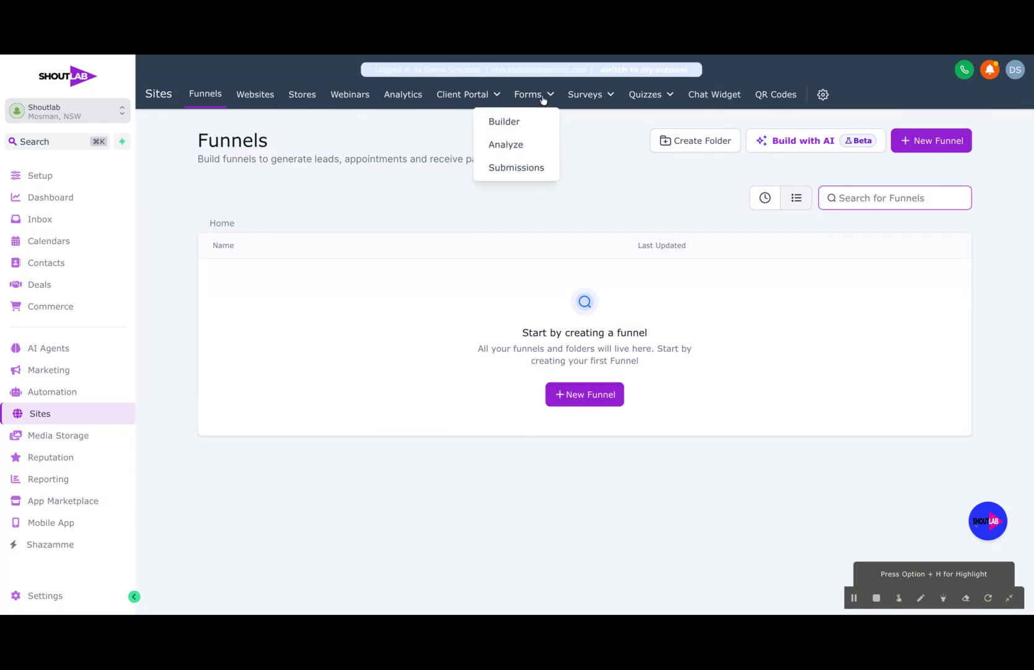
click(520, 123)
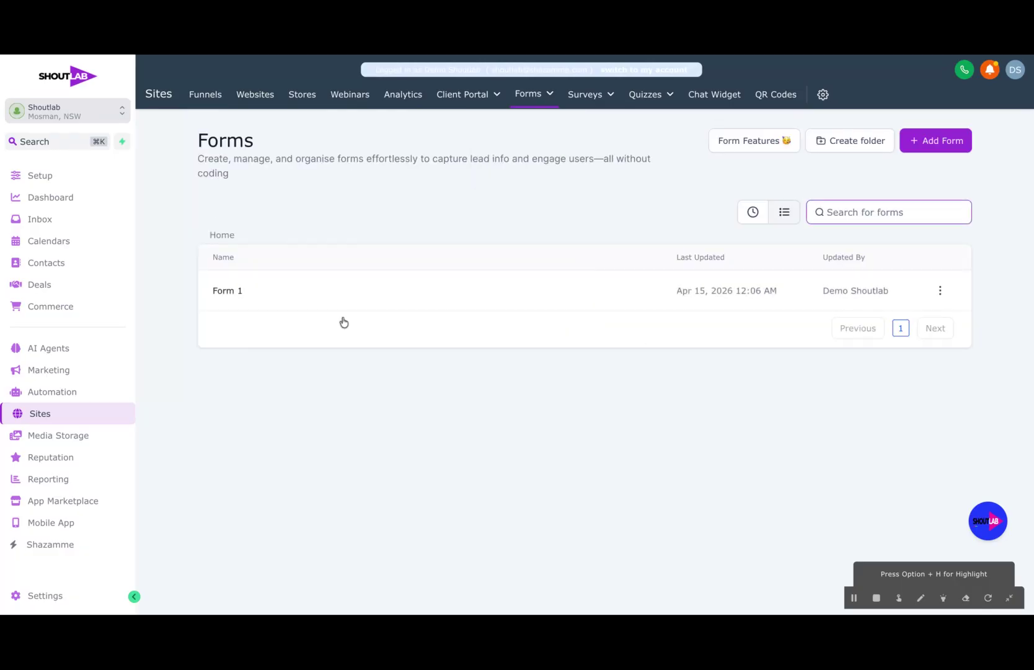
click(227, 292)
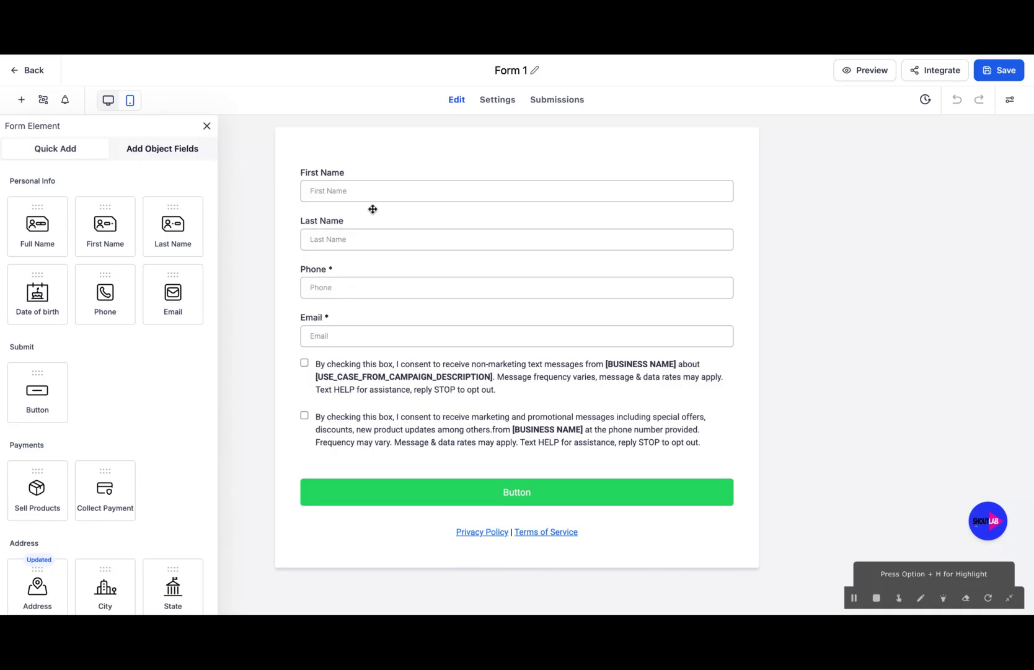
Add a checkbox element to the form between the Phone and Email fields.
scroll(203, 289, down, 5)
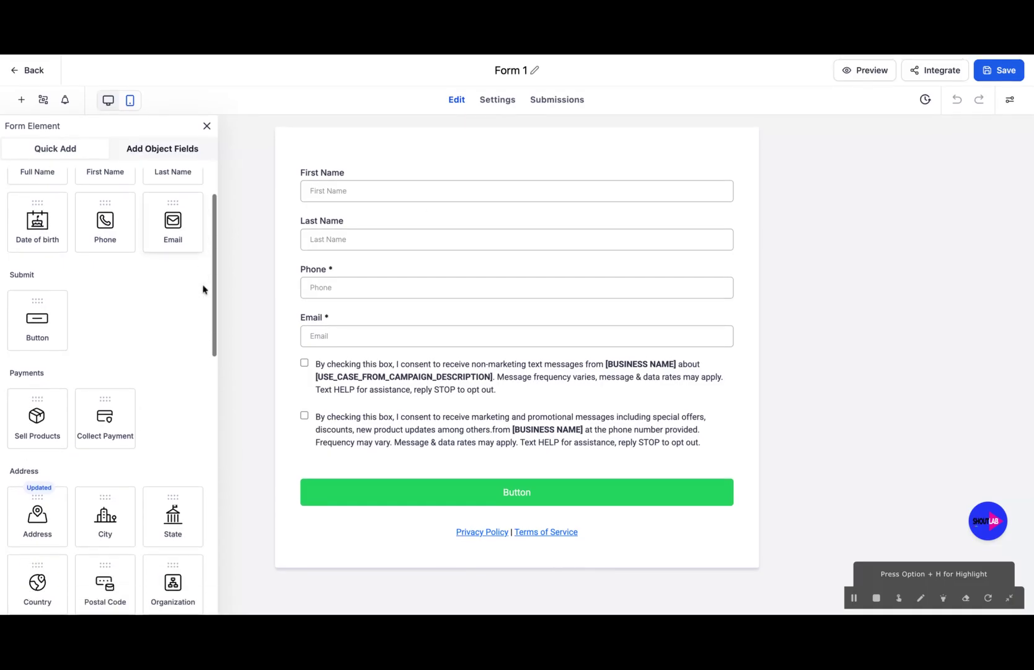
scroll(112, 372, down, 2)
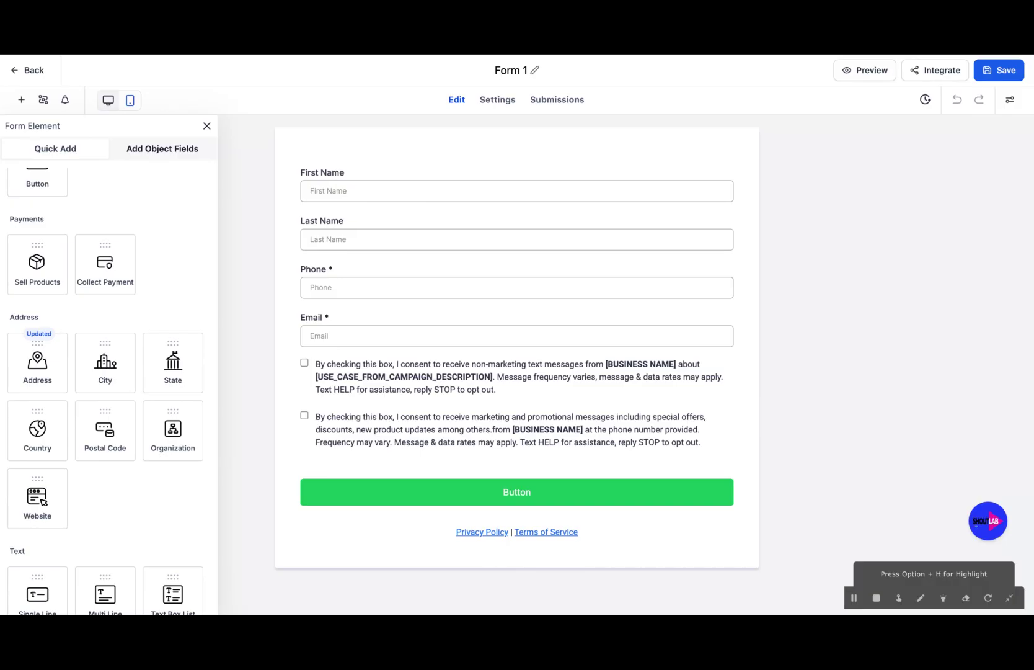
scroll(185, 330, down, 5)
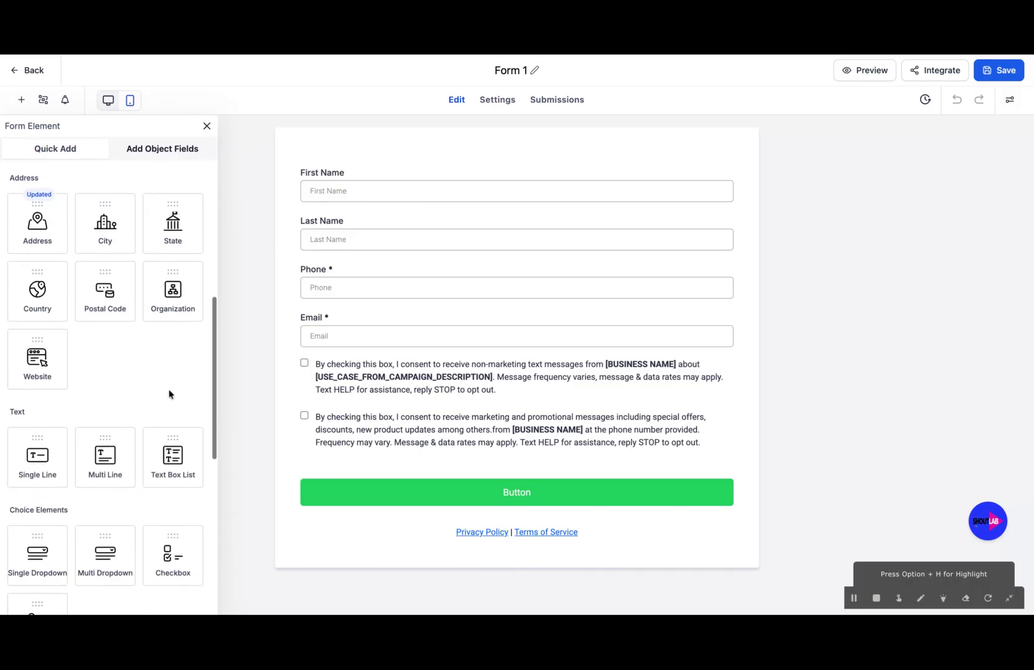
scroll(171, 397, down, 1)
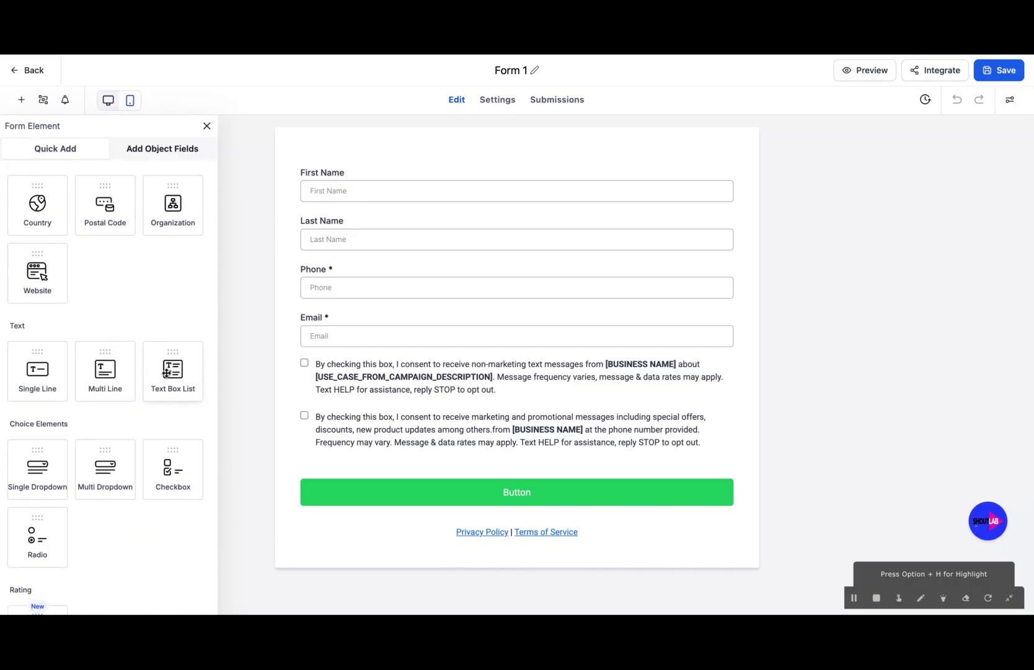
drag(173, 459, 318, 346)
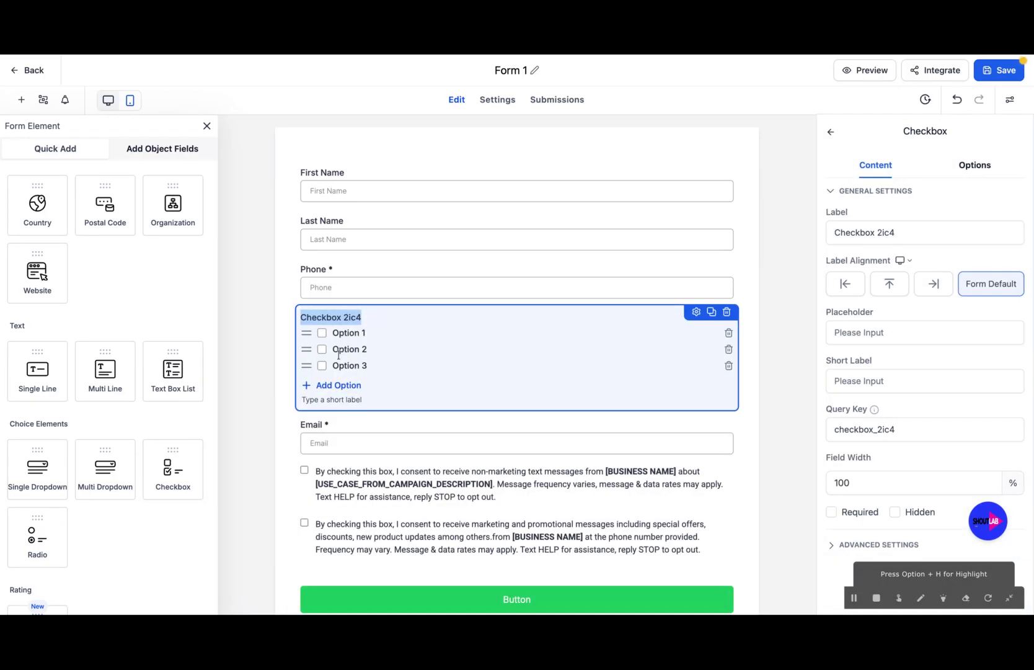
Label the new checkbox field "When are you looking to Hire".
triple_click(863, 227)
text(When are youlooking)
key(BackSpace)
key(BackSpace)
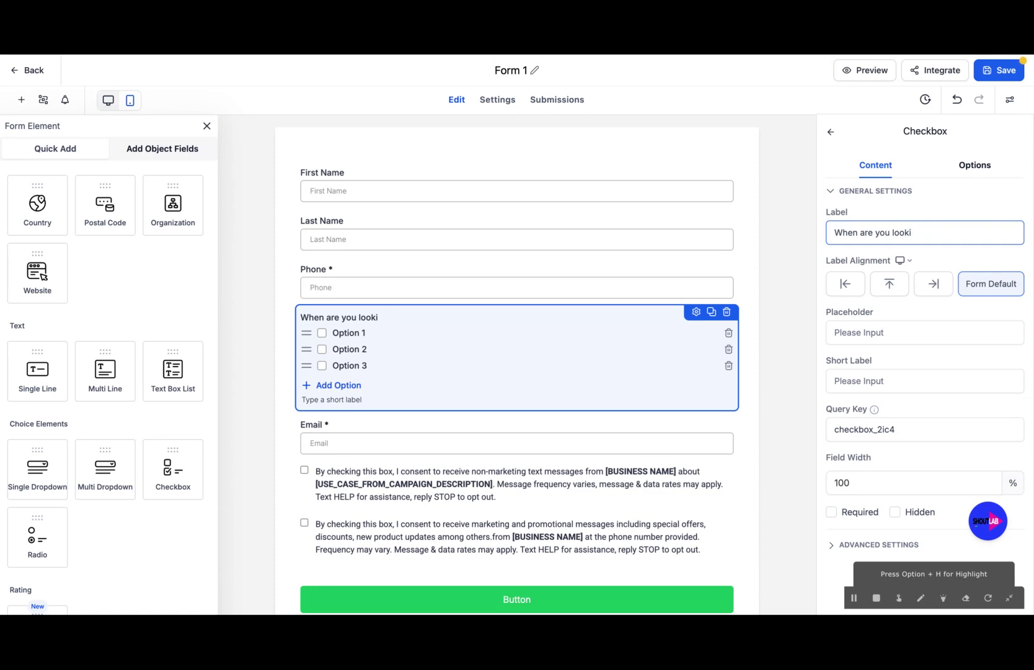
text(ng to Hire)
click(890, 362)
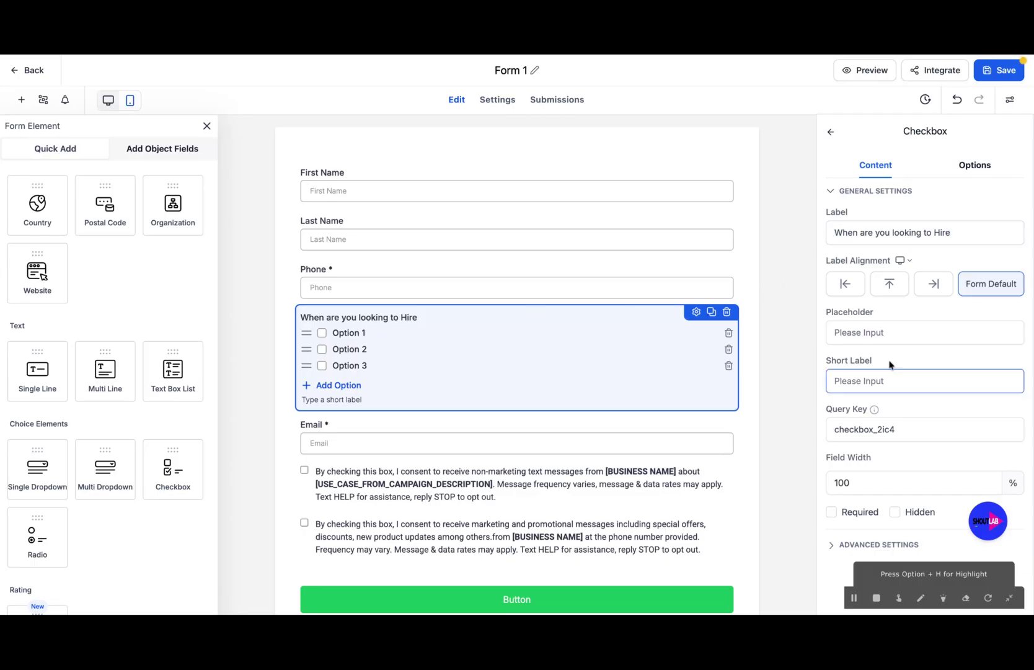
Rename the first option of the hiring checkbox field as "3 months".
click(971, 165)
click(881, 324)
triple_click(880, 324)
text(3 mo)
text(h=nths)
Rename the second option of the hiring checkbox field as "now".
click(884, 354)
triple_click(883, 354)
text(NOW)
click(883, 328)
key(BackSpace)
key(BackSpace)
click(880, 354)
key(BackSpace)
key(BackSpace)
key(BackSpace)
text(now)
Rename the third option of the hiring checkbox field as "1 Month".
click(881, 383)
double_click(881, 385)
key(super+a)
text(1 Month)
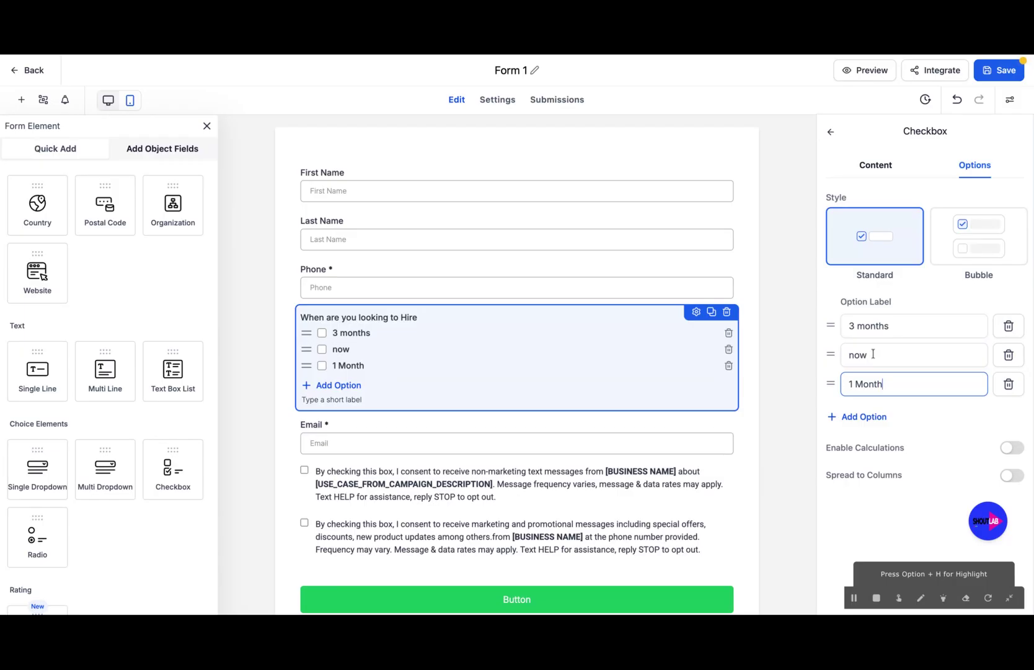
Capitalise the first option as "3 Months" and reorder the options as now, 1 Month, 3 Months.
click(866, 326)
key(BackSpace)
text(M)
drag(976, 384, 874, 325)
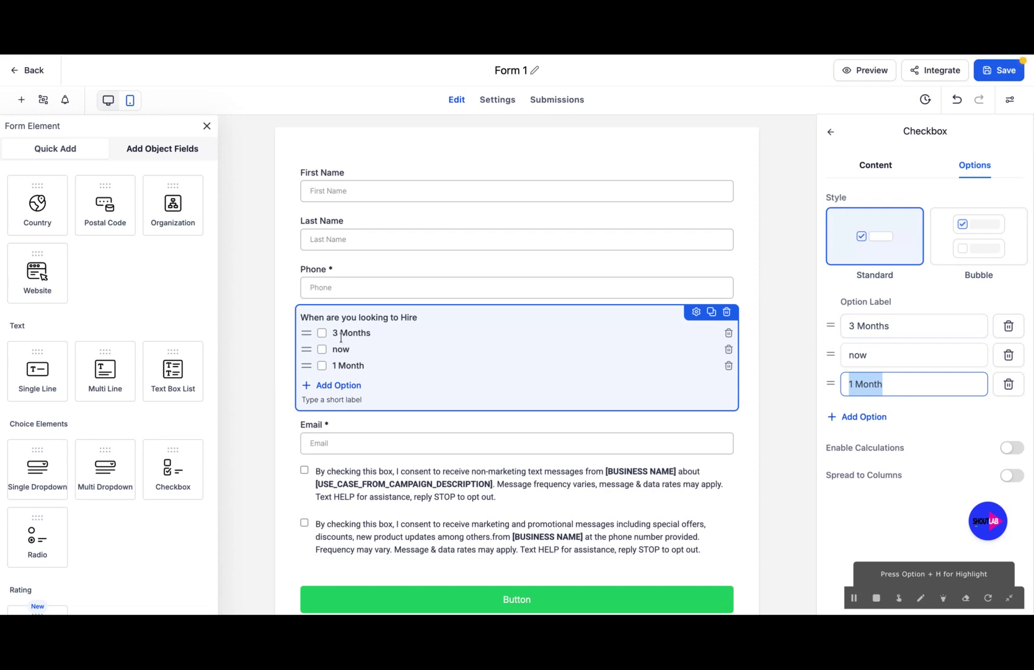
drag(303, 334, 304, 366)
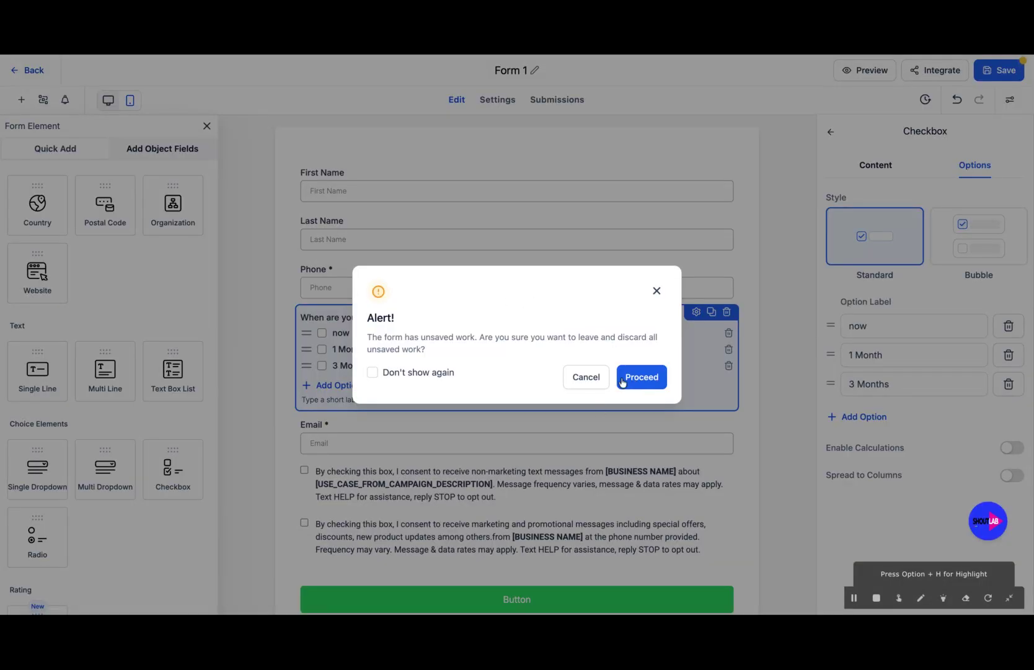
Keep the unsaved changes, save Form 1 and return to the forms list.
click(594, 380)
click(1004, 70)
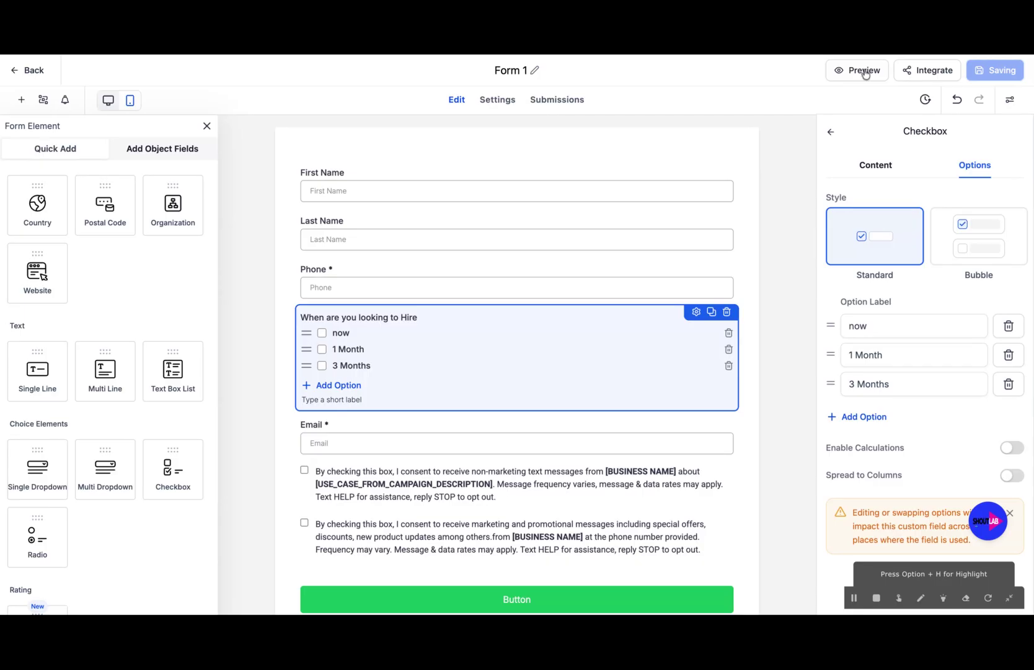
click(15, 74)
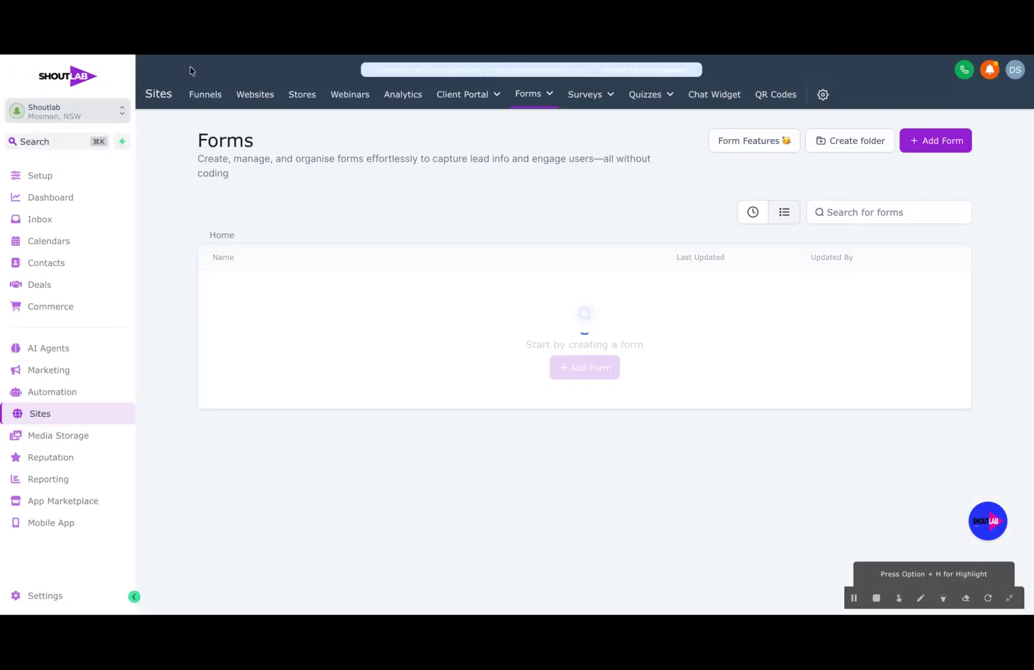
Open the Post Interview Survey in the survey builder.
mouse_move(545, 95)
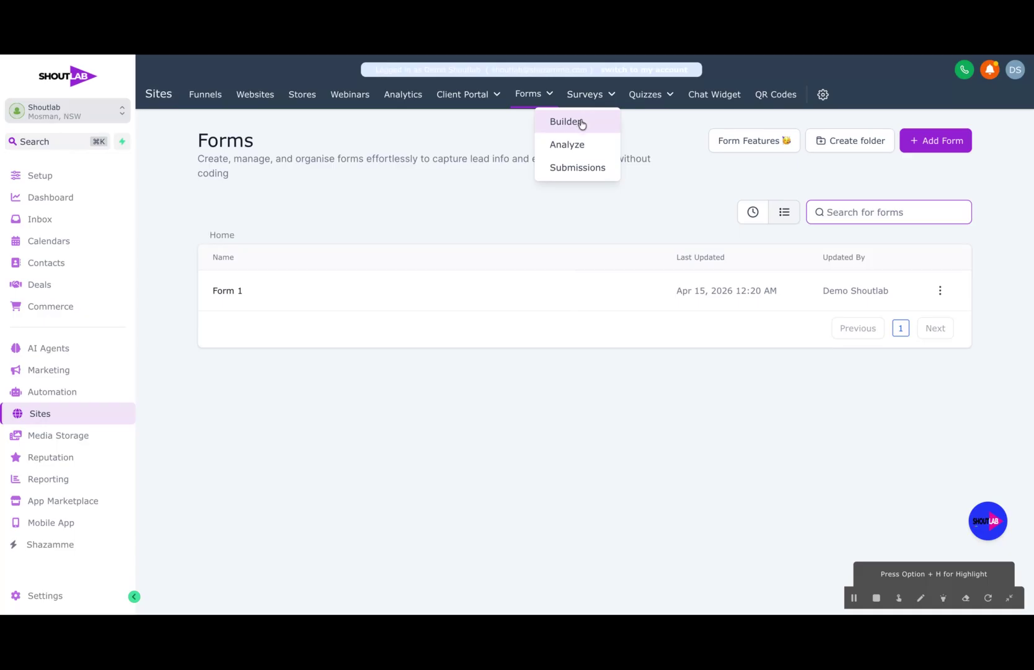
click(581, 122)
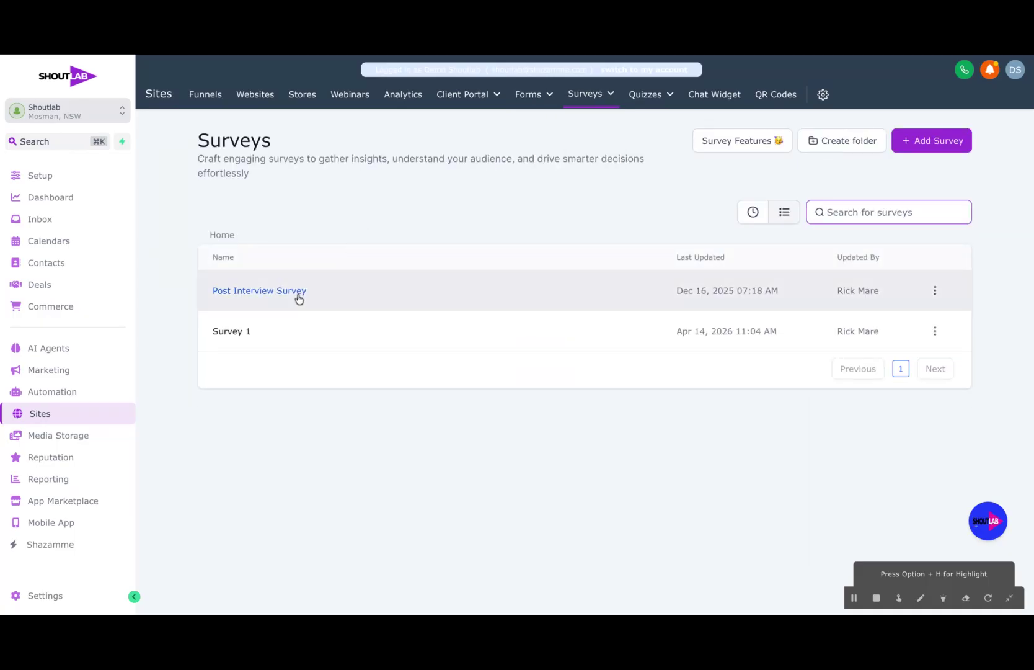
click(298, 291)
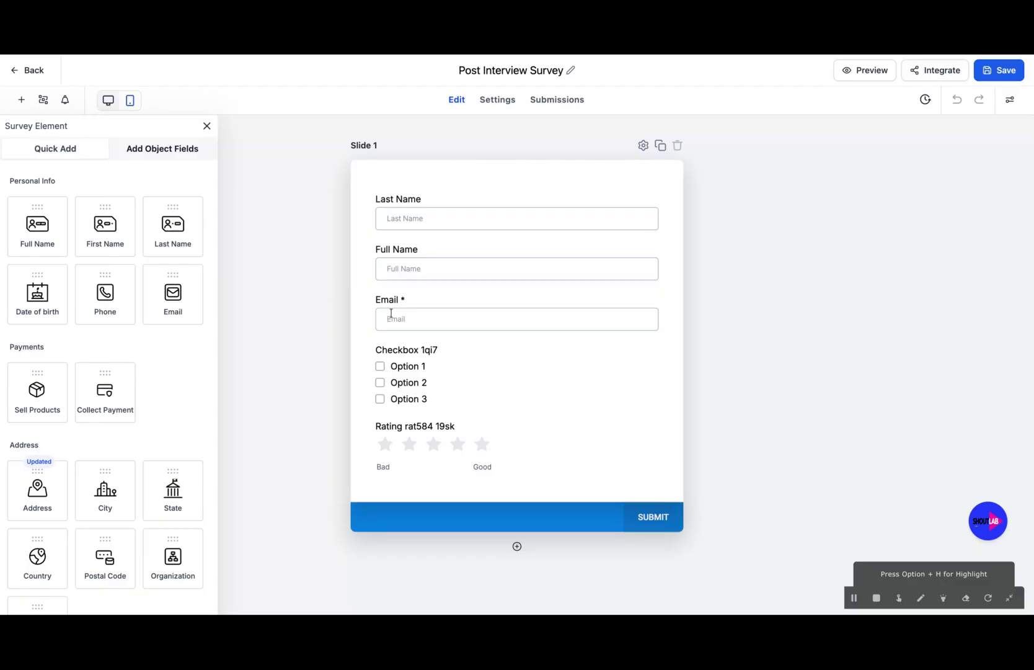
Change the label of the survey's checkbox question to "How was your interview Experience".
click(401, 352)
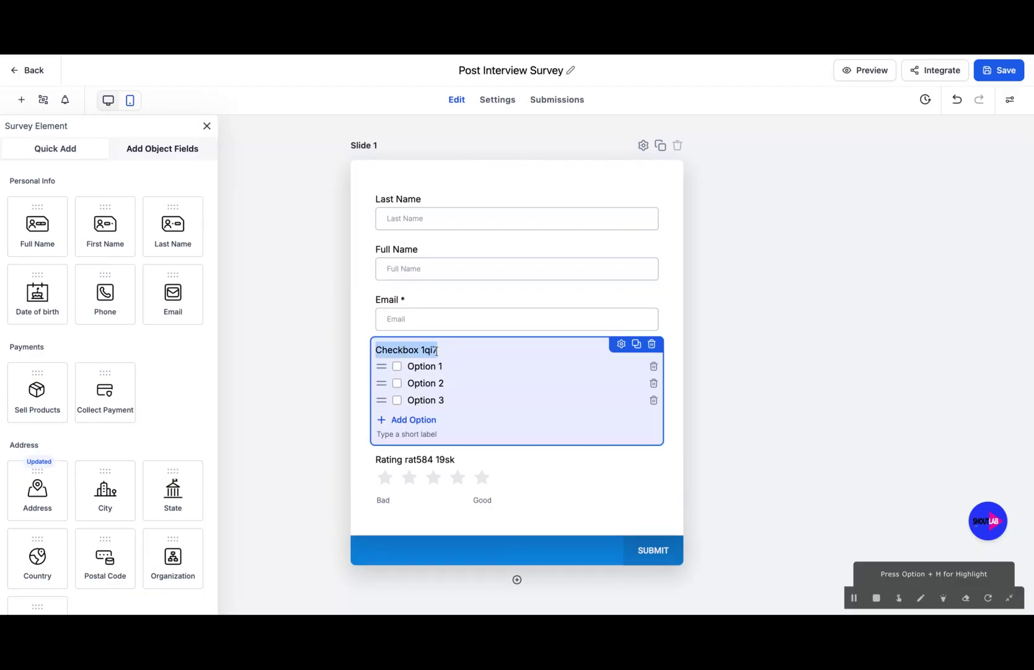
click(622, 345)
click(881, 279)
key(super+a)
text(How was )
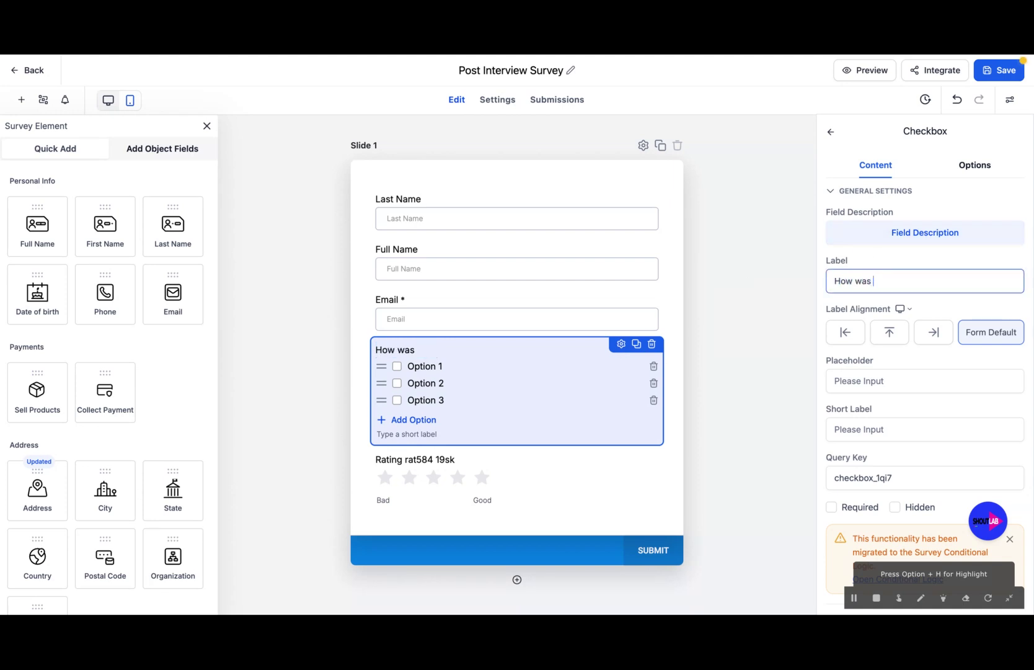
text(your interview Experience)
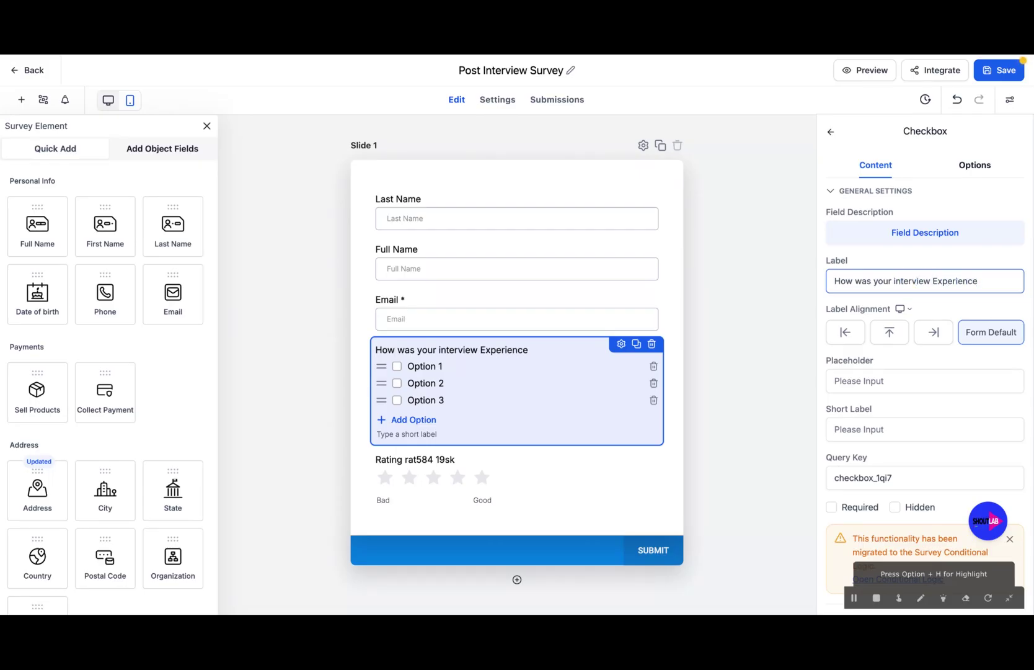
click(528, 392)
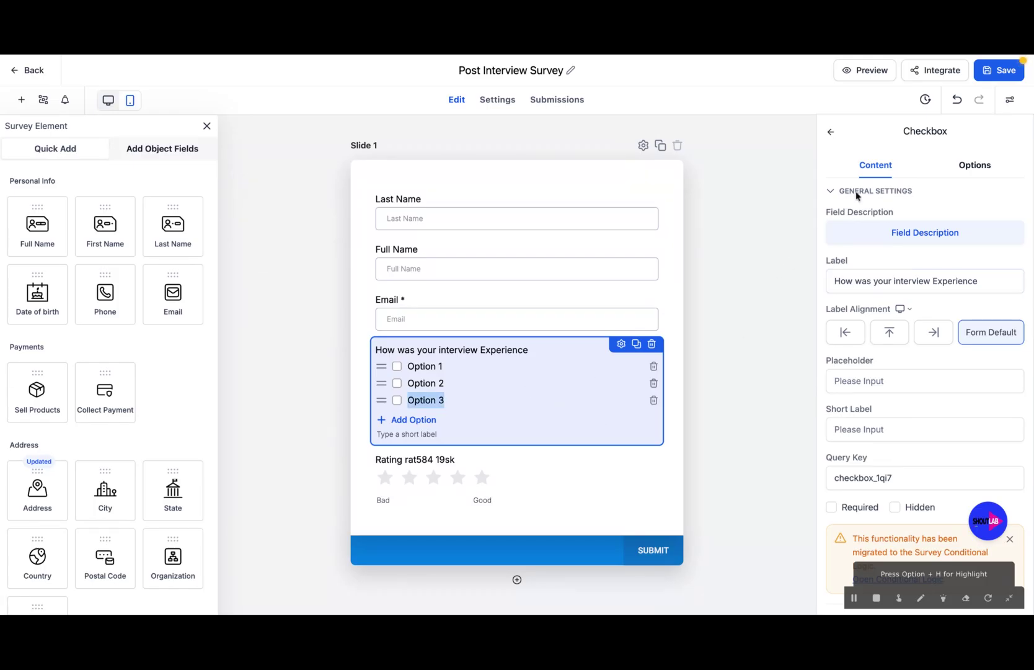
Rename the three options of the interview experience question as "Great", "OK" and "Average".
click(975, 165)
triple_click(876, 325)
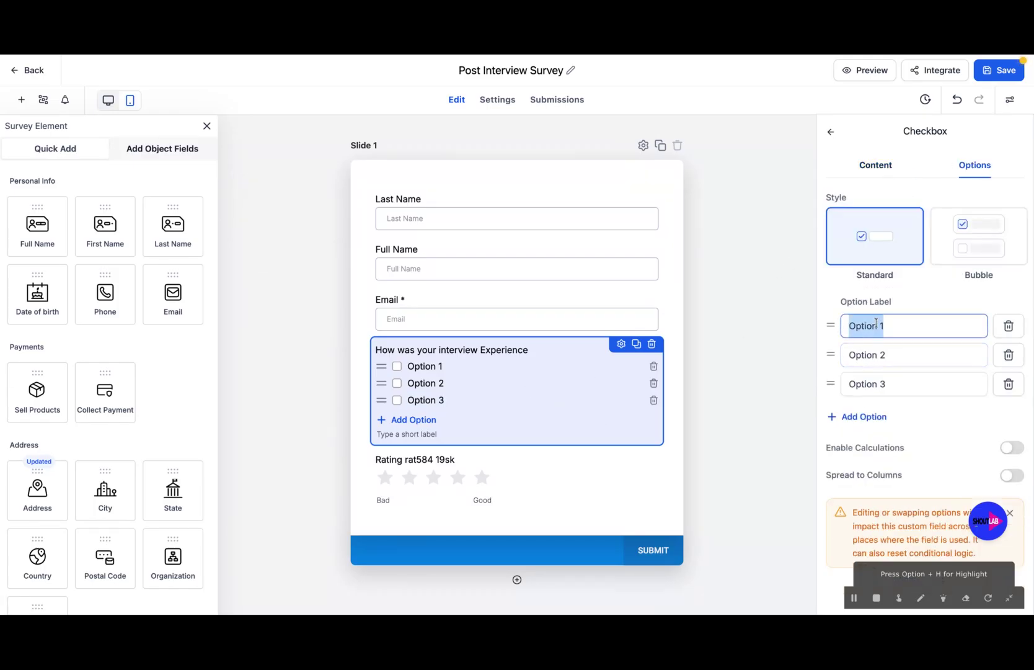
text(Grate)
key(BackSpace)
key(BackSpace)
key(BackSpace)
text(eat)
triple_click(873, 352)
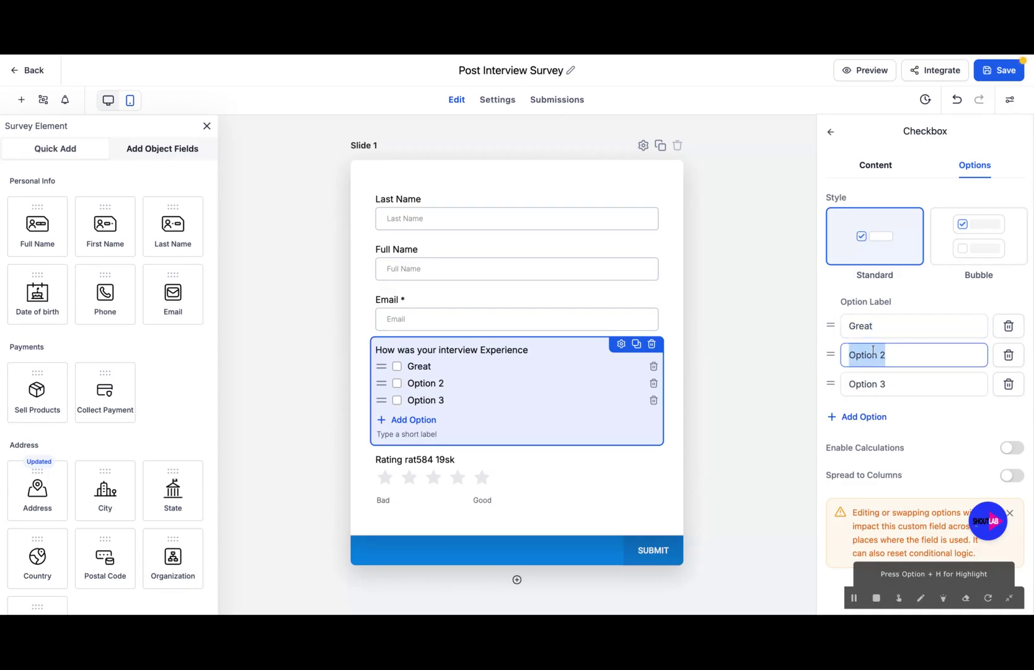
text(OK)
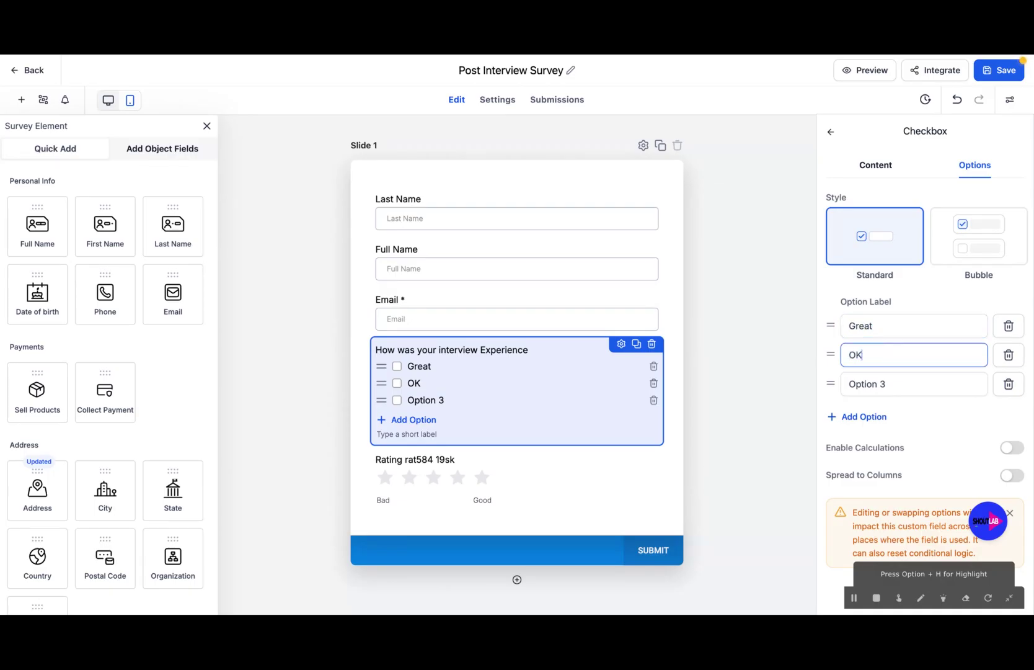
triple_click(872, 384)
text(Average)
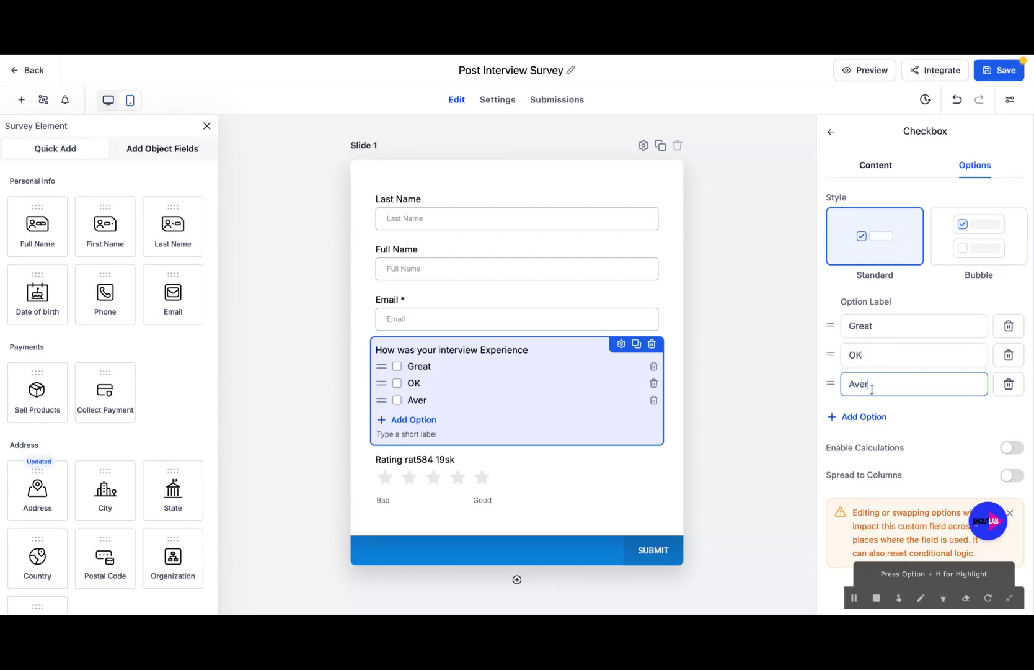
Save the Post Interview Survey and go to the list of quizzes.
click(991, 75)
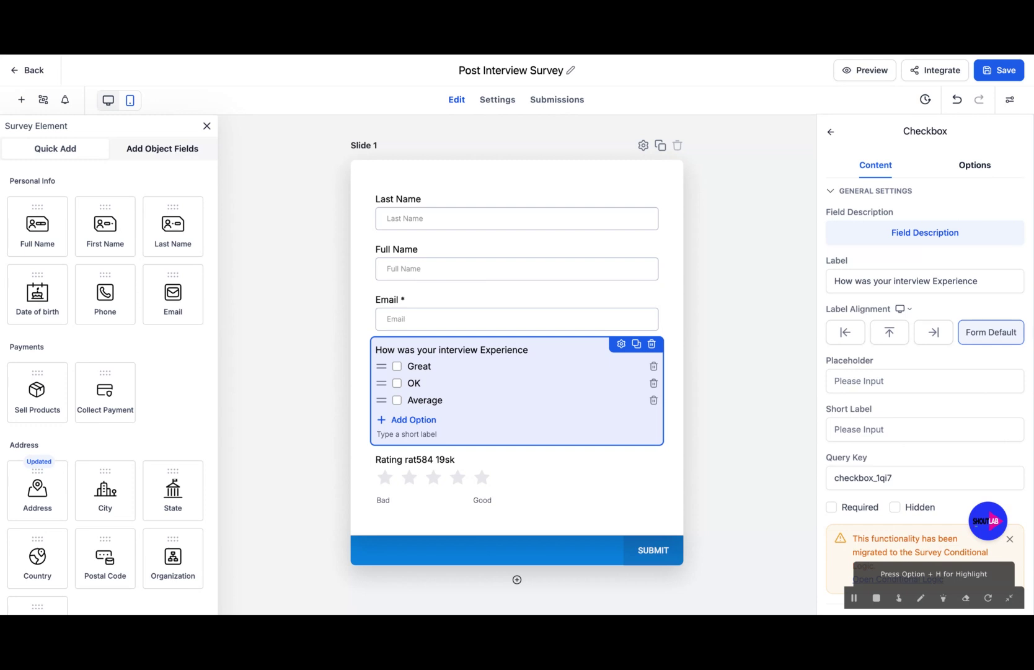
click(14, 75)
mouse_move(679, 97)
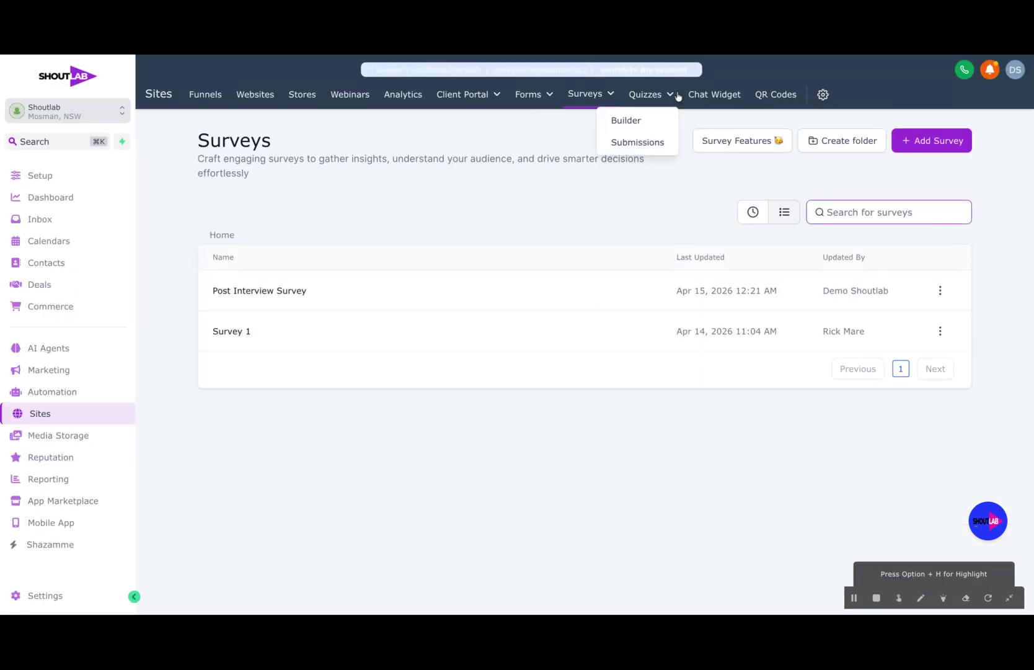
click(642, 120)
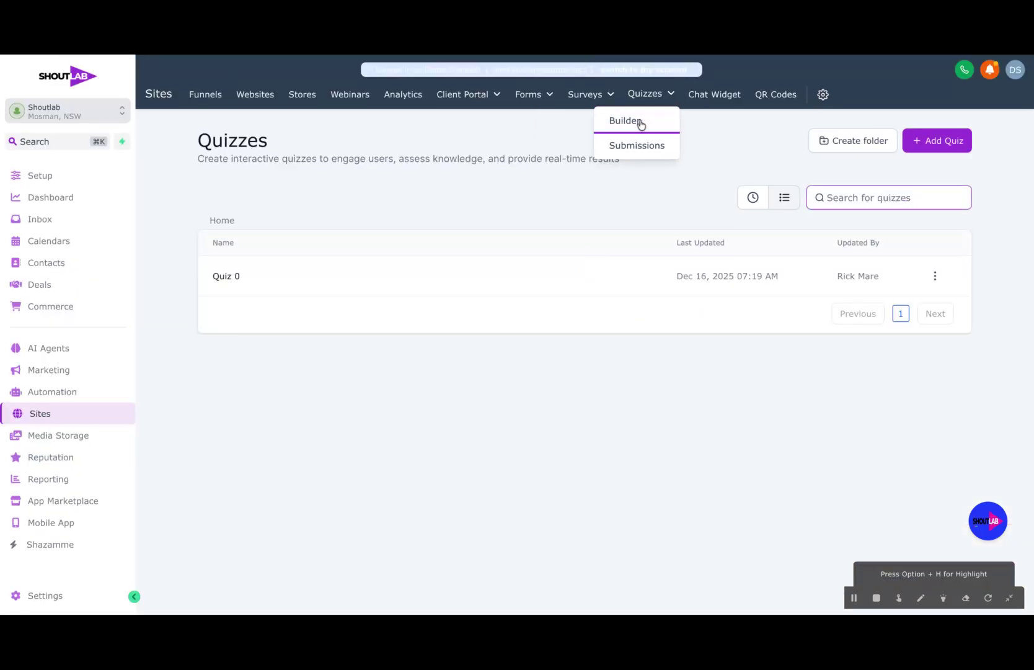
Create a new quiz from the "Career Coach - Readiness" template.
click(947, 143)
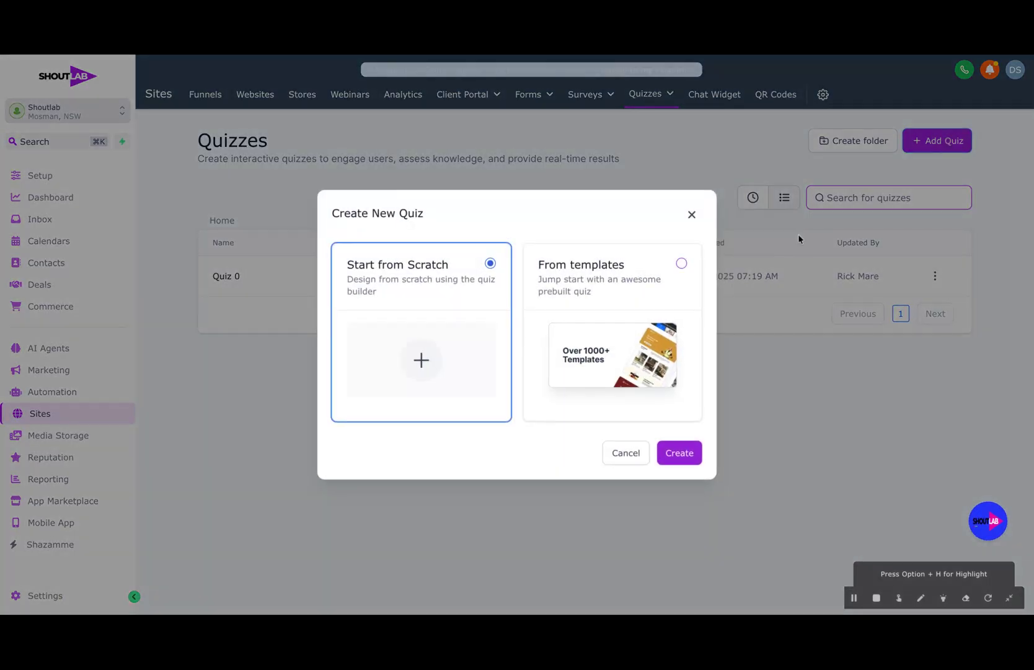
click(680, 266)
click(676, 453)
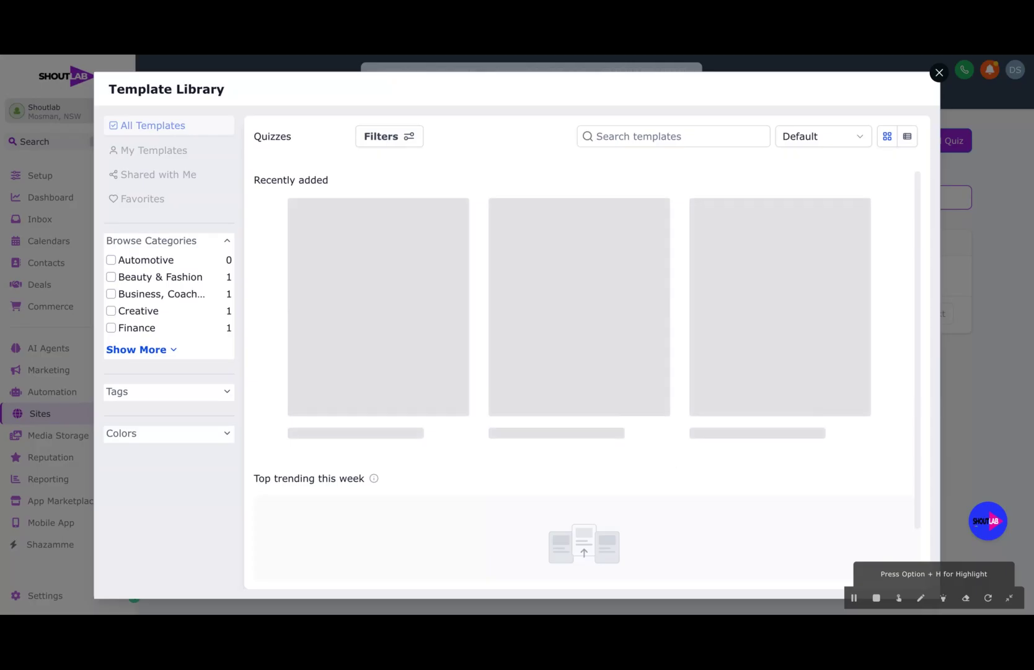
mouse_move(642, 330)
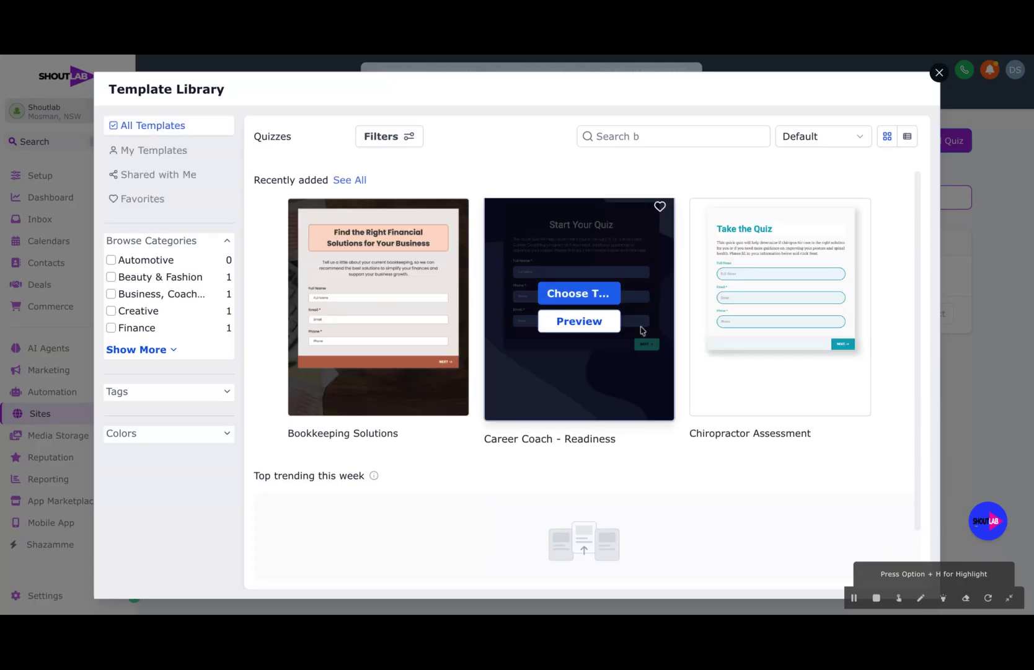
click(597, 294)
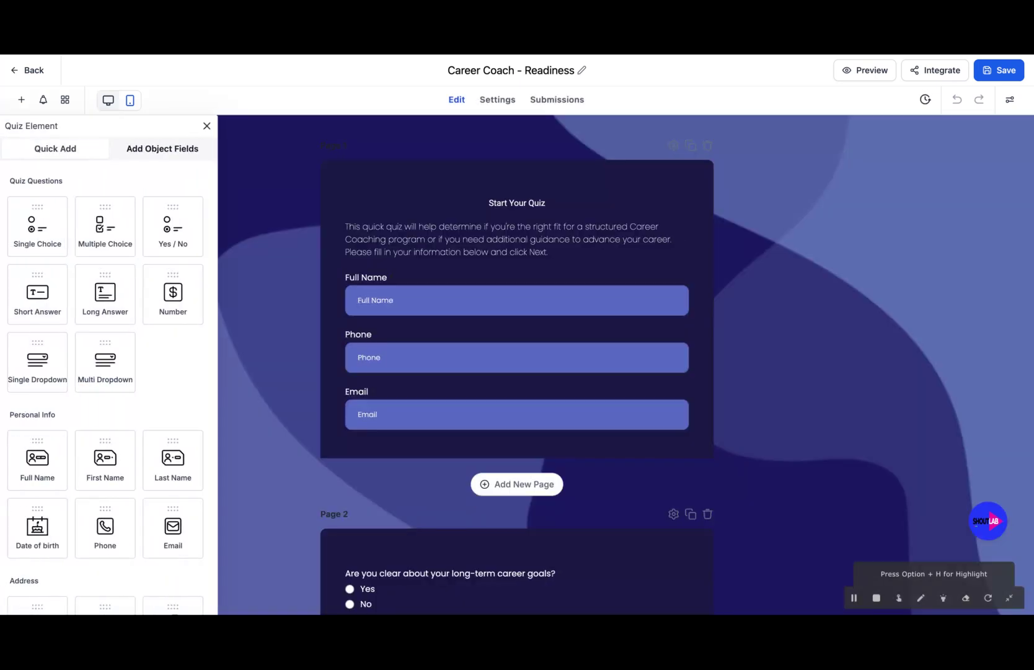
Review the pages and questions of the Career Coach - Readiness quiz.
scroll(517, 366, down, 10)
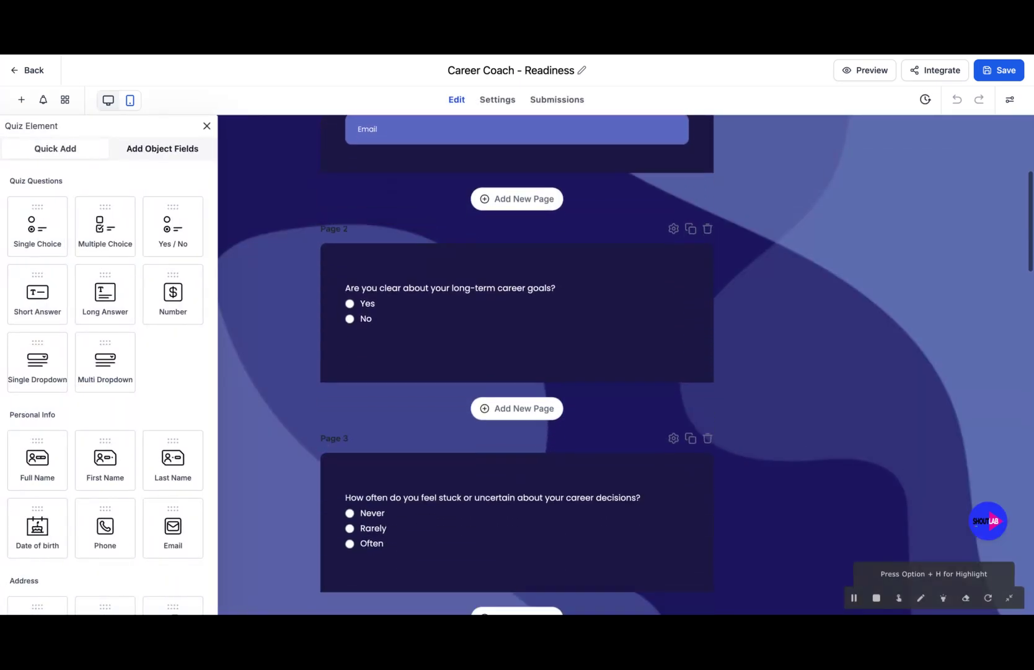
scroll(517, 366, down, 4)
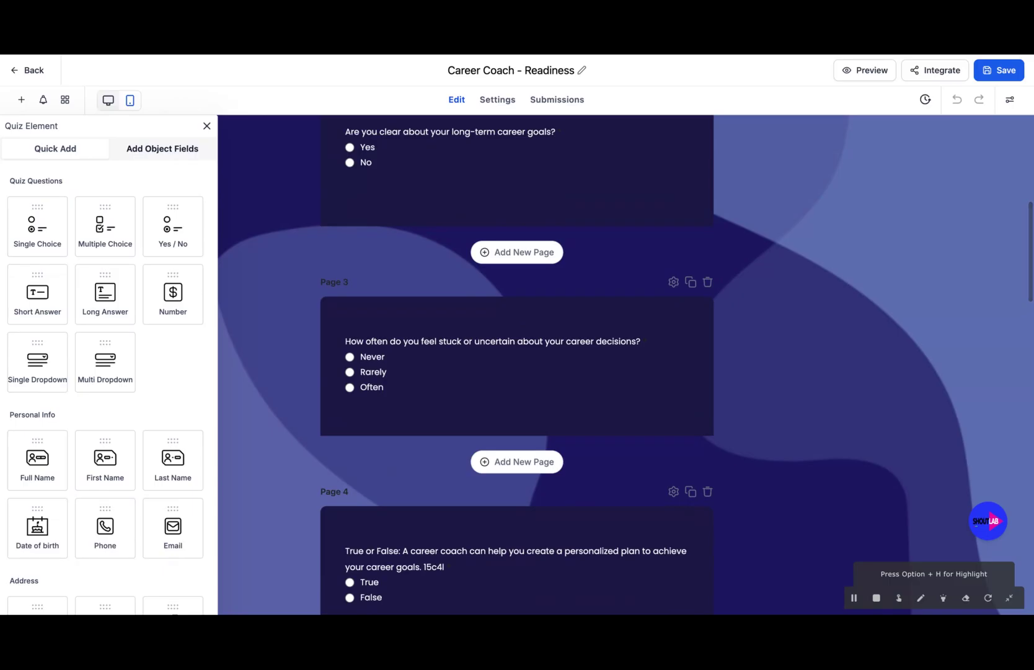
scroll(517, 365, down, 13)
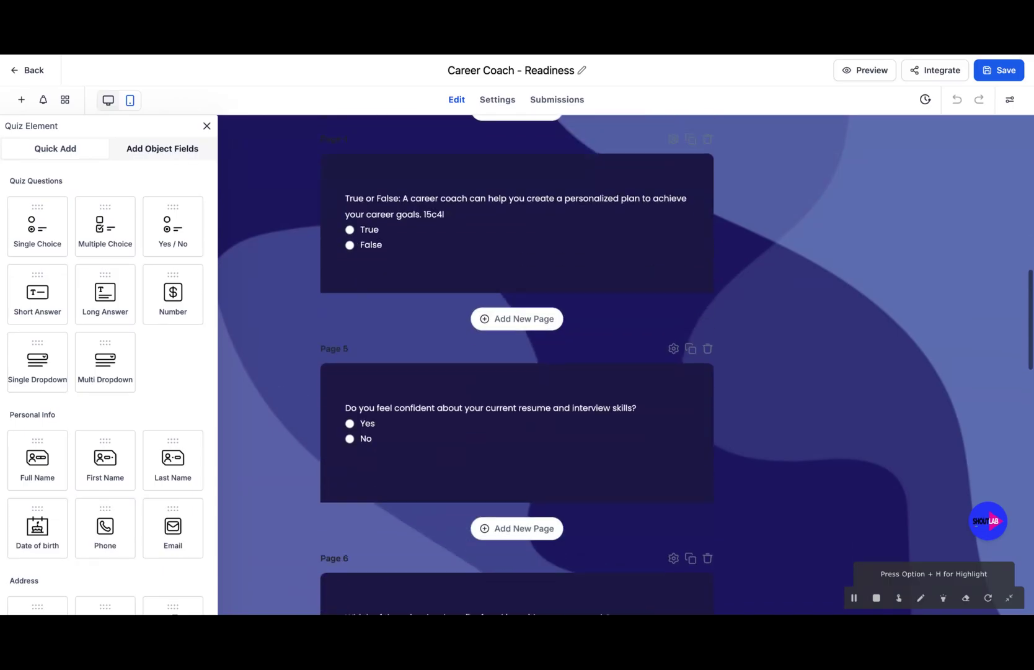
scroll(517, 365, down, 16)
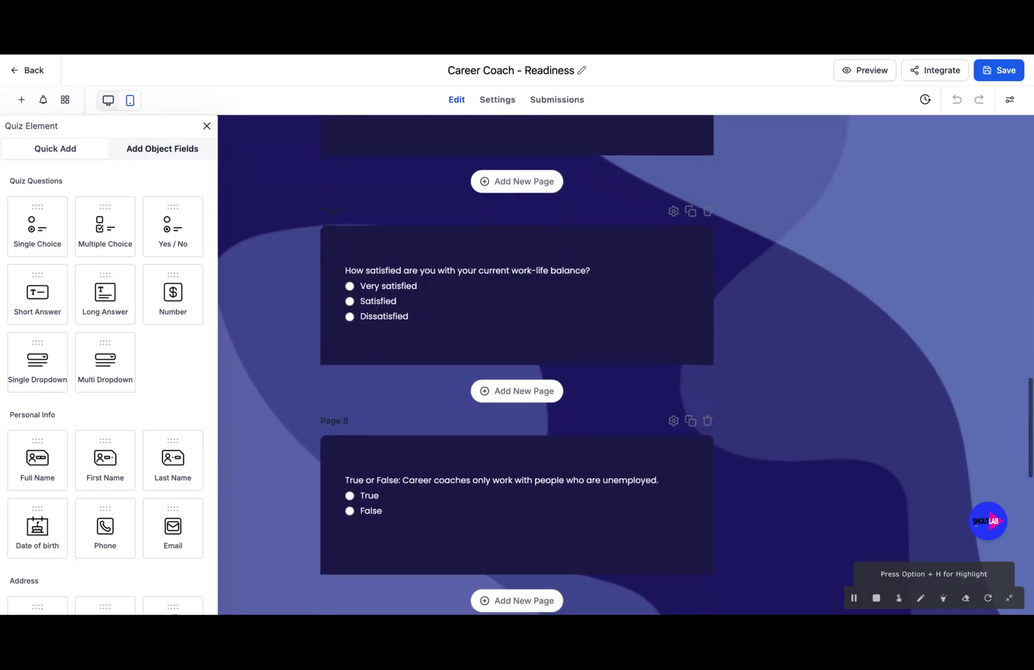
scroll(576, 352, down, 1)
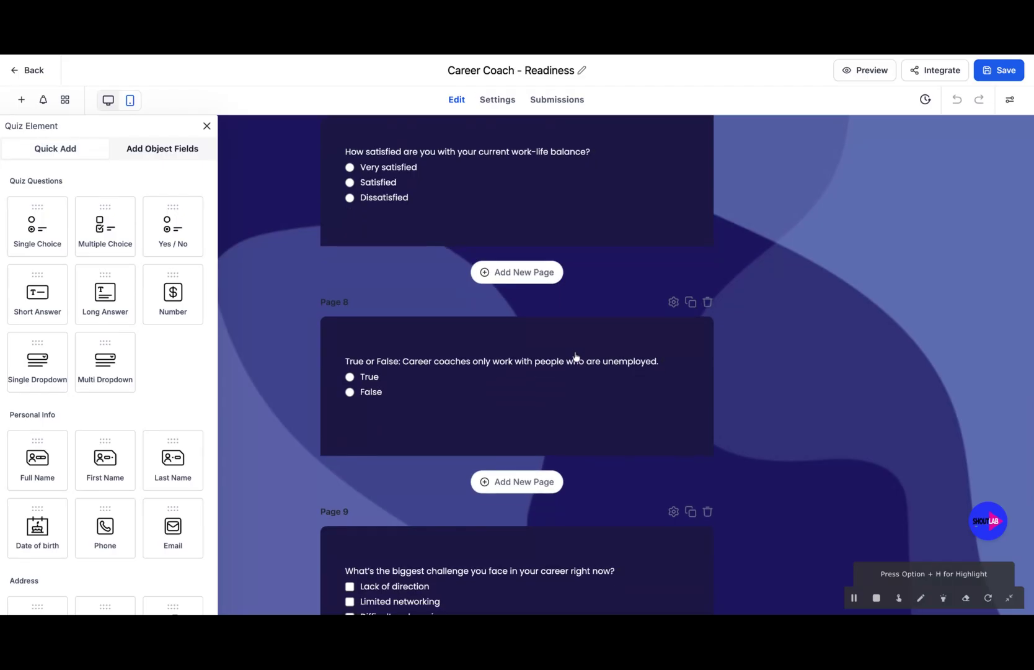
click(566, 370)
scroll(642, 477, down, 20)
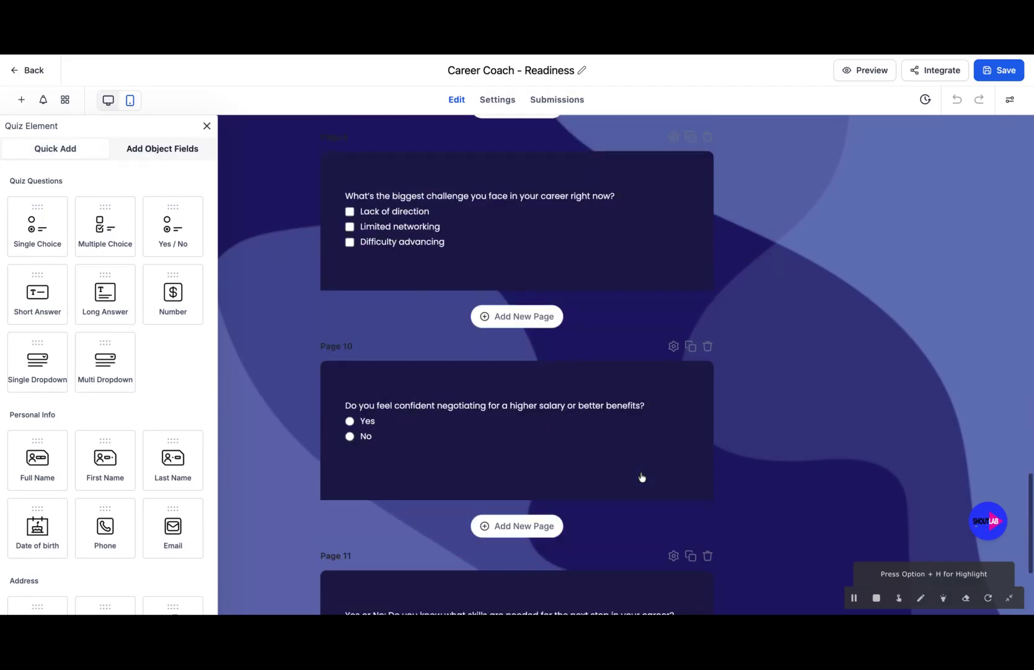
scroll(613, 227, up, 20)
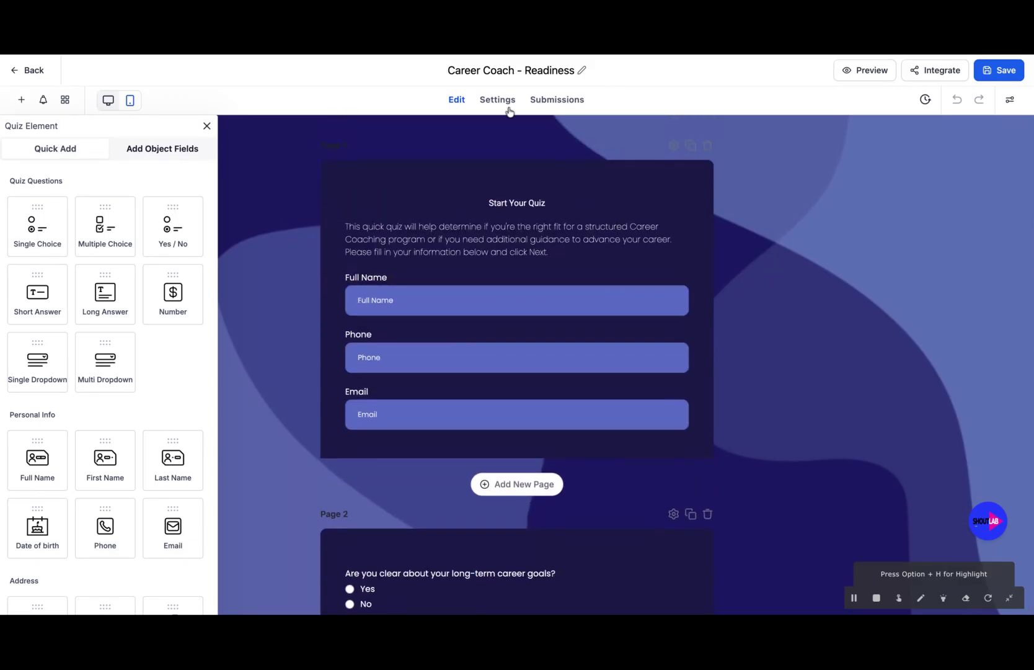
Examine the quiz's submit result, Facebook Pixel and Quiz Settings options, and return to the list of quizzes.
click(506, 102)
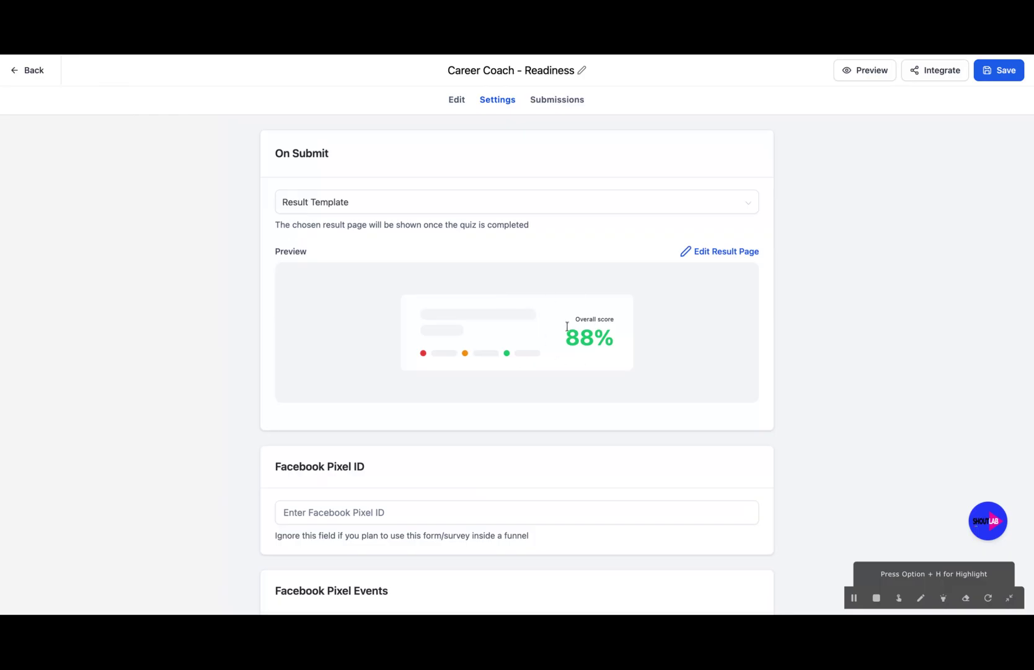
scroll(567, 326, down, 6)
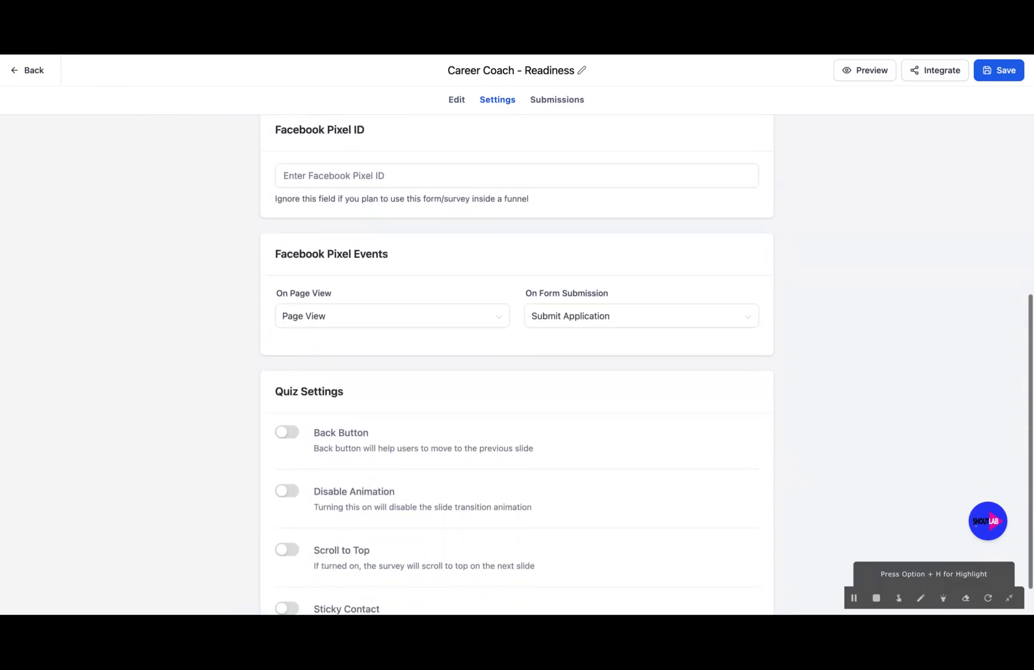
scroll(517, 366, down, 1)
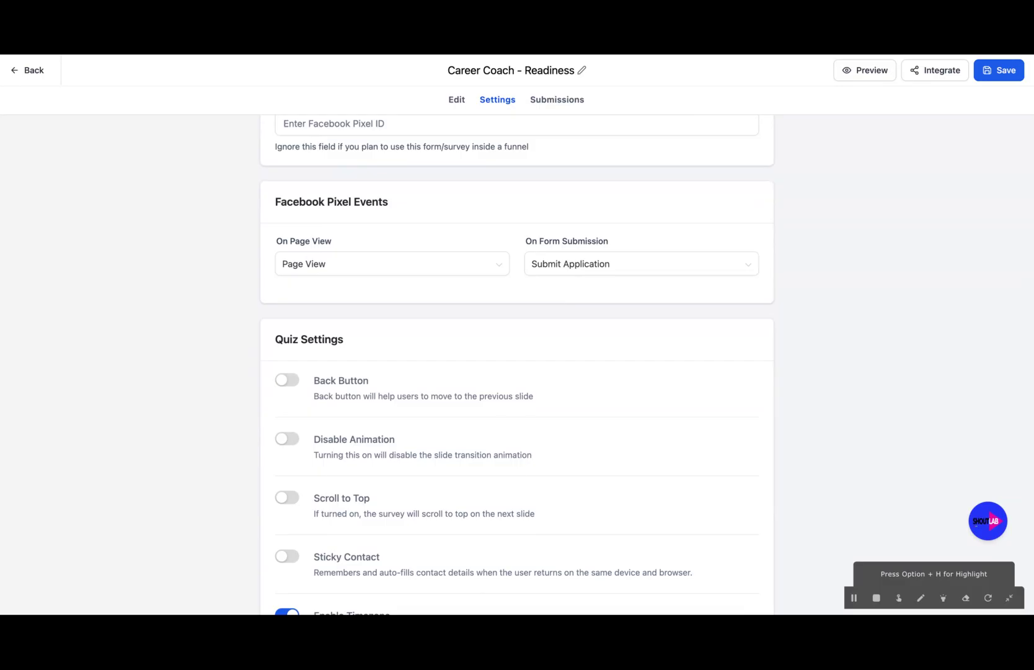
click(28, 71)
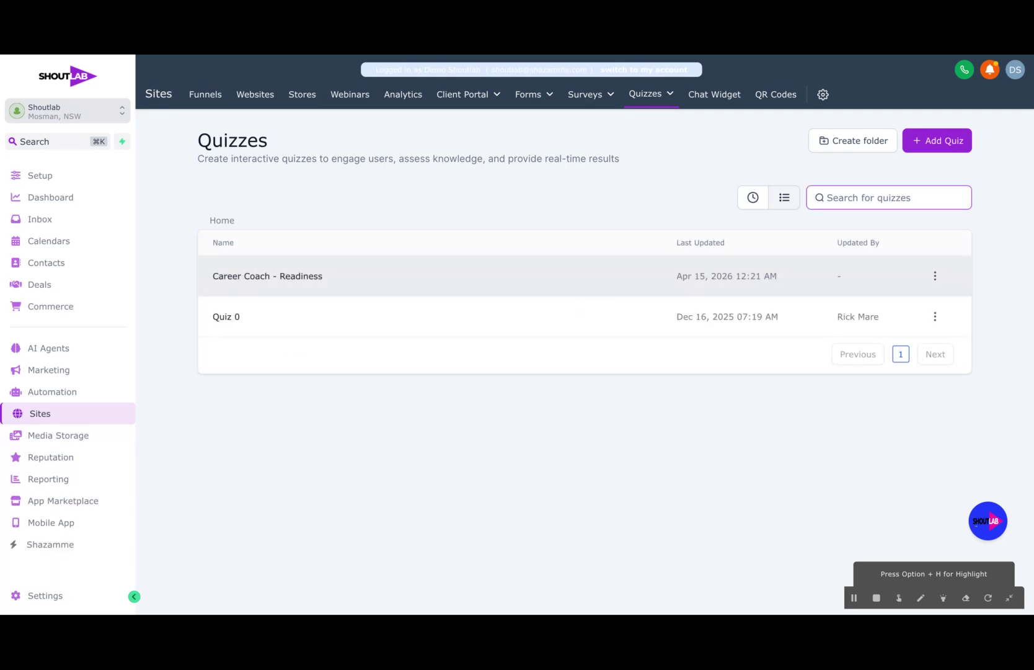
mouse_move(623, 106)
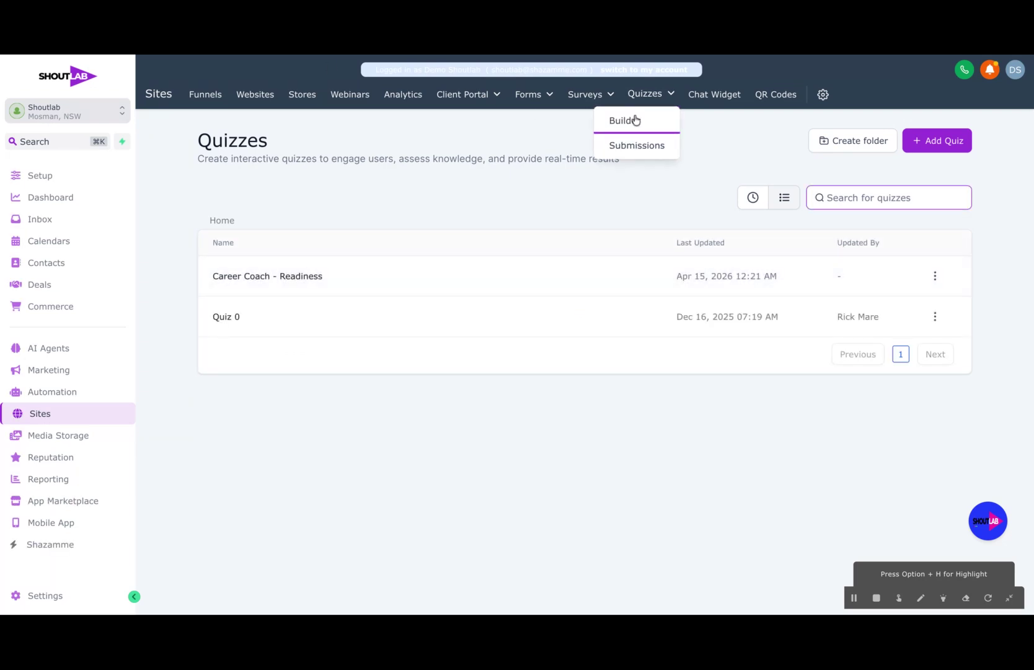
mouse_move(554, 102)
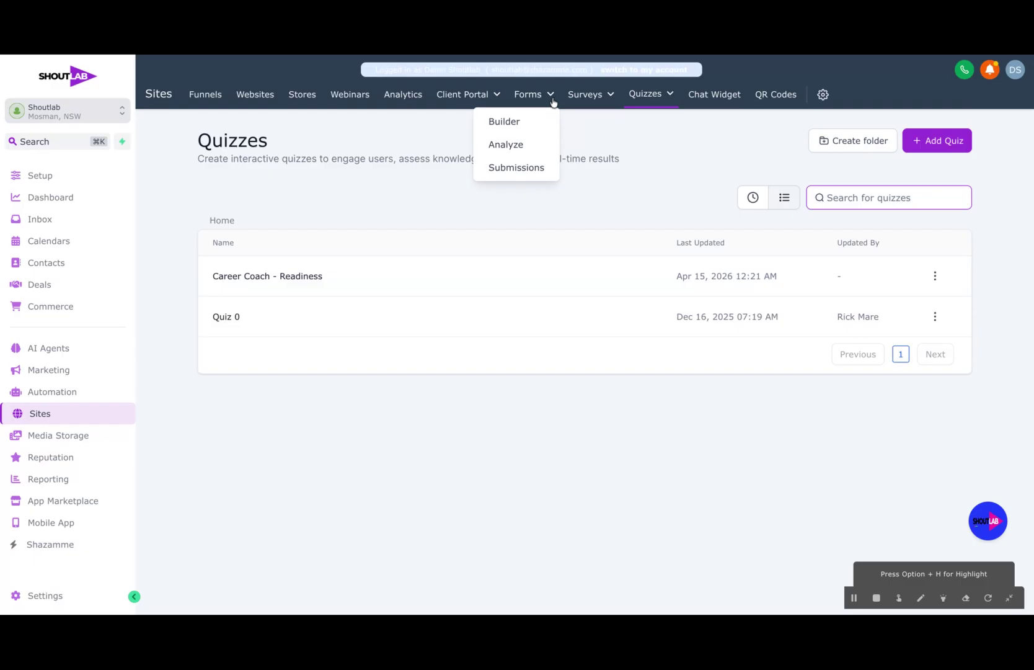